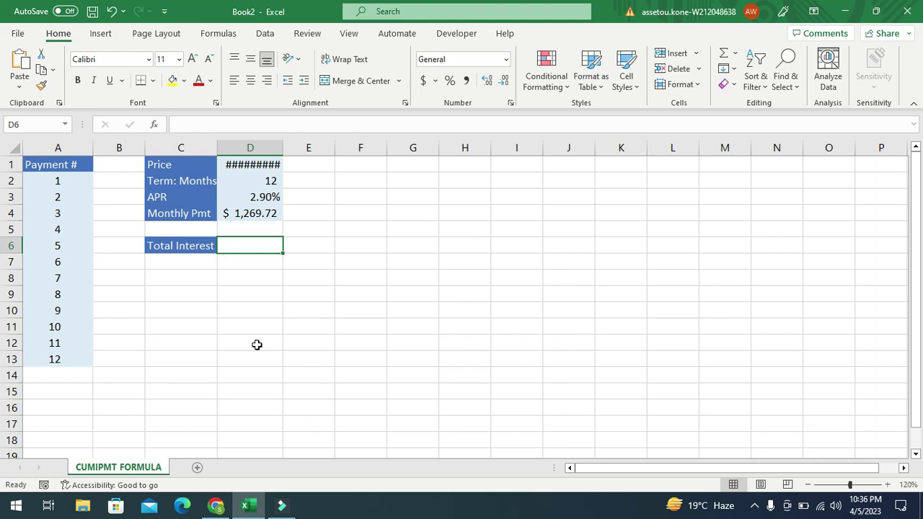
Step: Widen column D to show $15,000.00, review the loan inputs in D1–D4, then select D6
drag(283, 152, 311, 152)
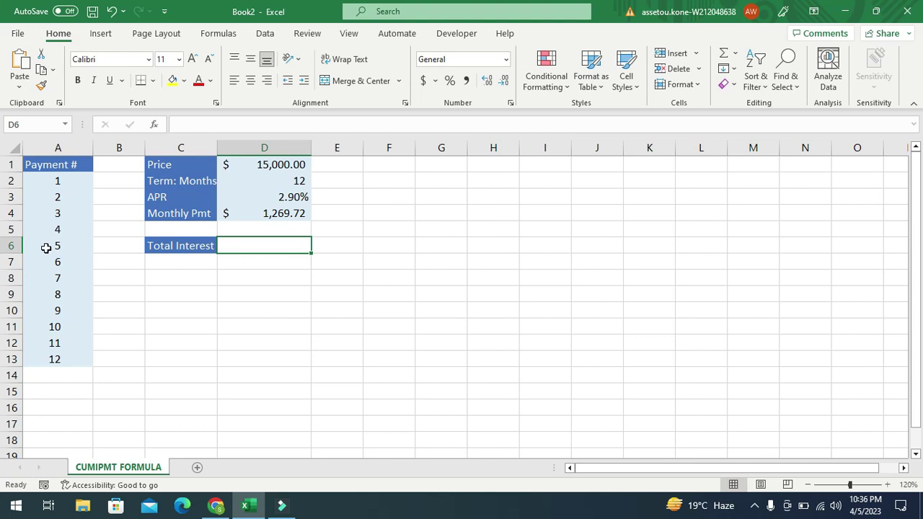
drag(52, 170, 58, 359)
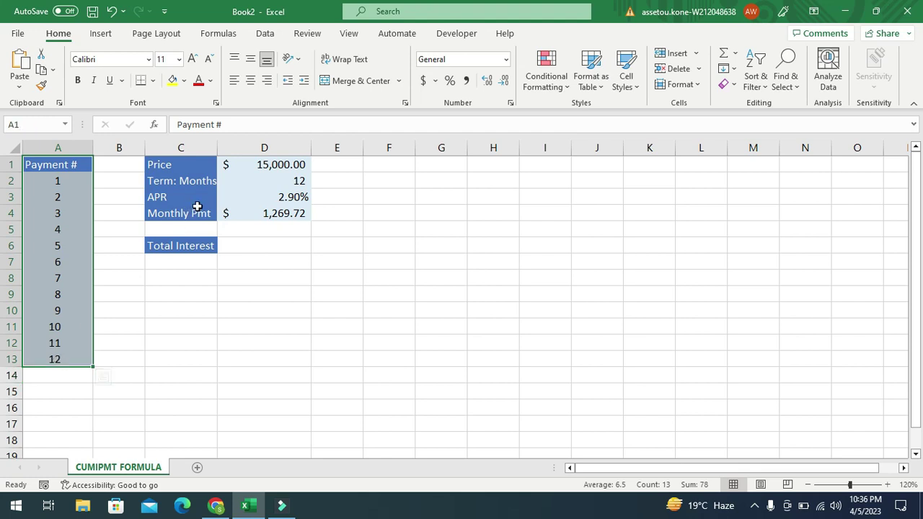
click(239, 164)
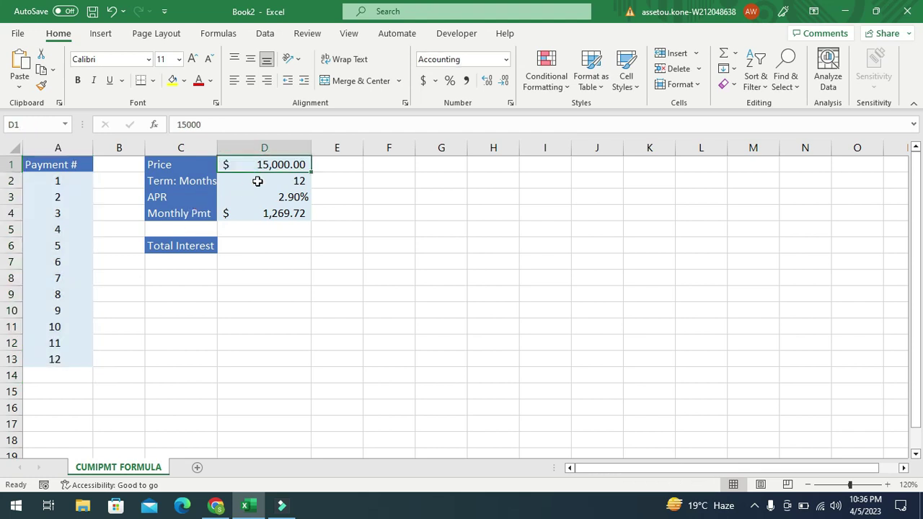
click(255, 181)
click(268, 203)
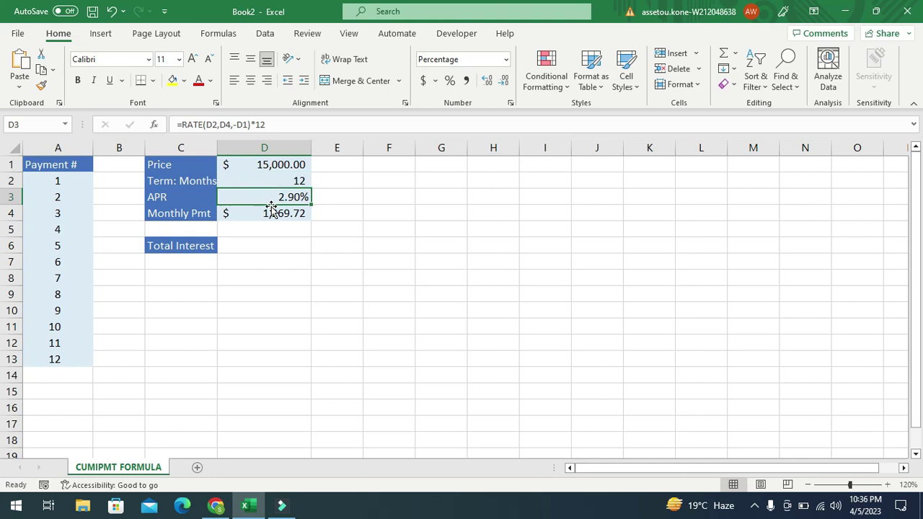
click(270, 212)
click(264, 243)
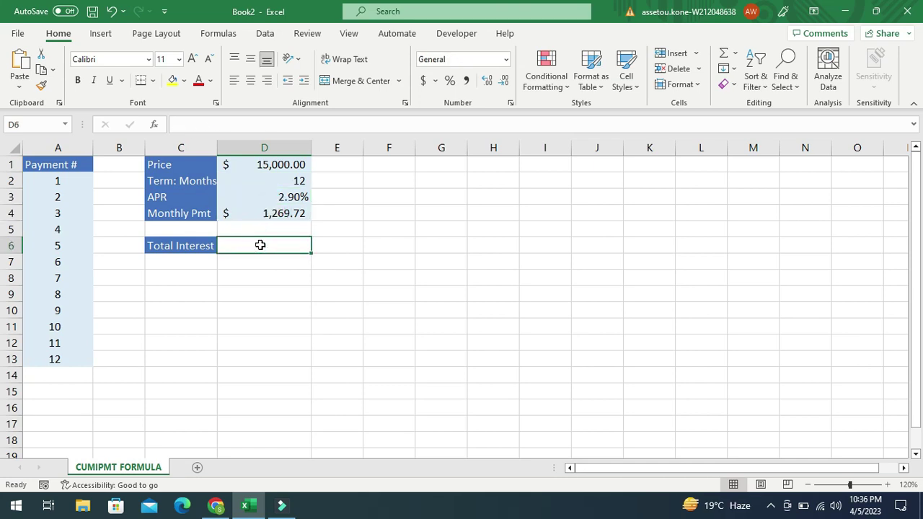
Step: Enter =CUMIPMT in D6 from the =cum suggestions and open its Function Arguments dialog
text(=cu)
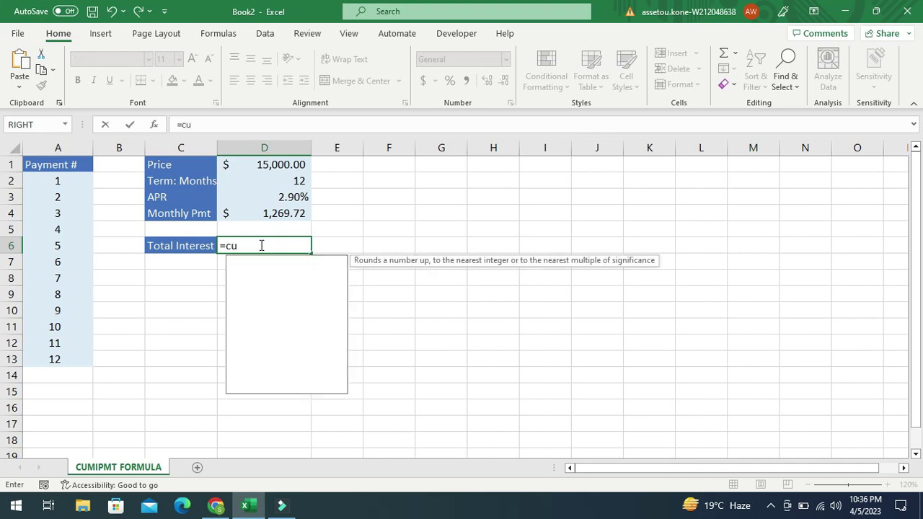
text(m)
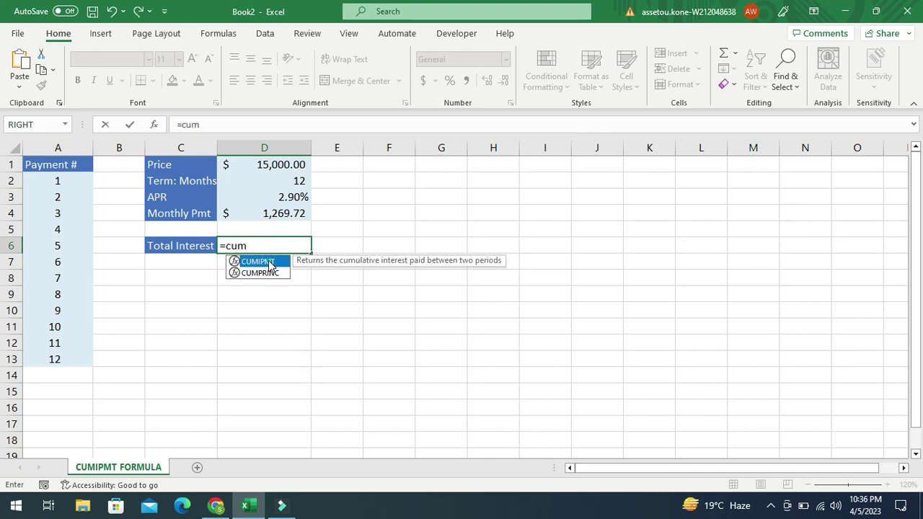
double_click(269, 265)
click(155, 126)
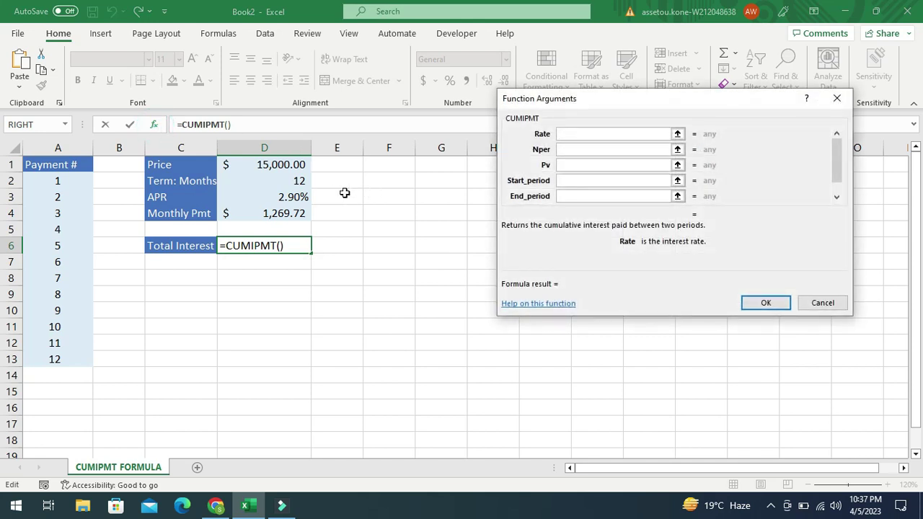
Step: Fill CUMIPMT with Rate D3, Nper D2, Pv D1, periods A2–A13 and Type "0", giving -2975.03505
click(291, 197)
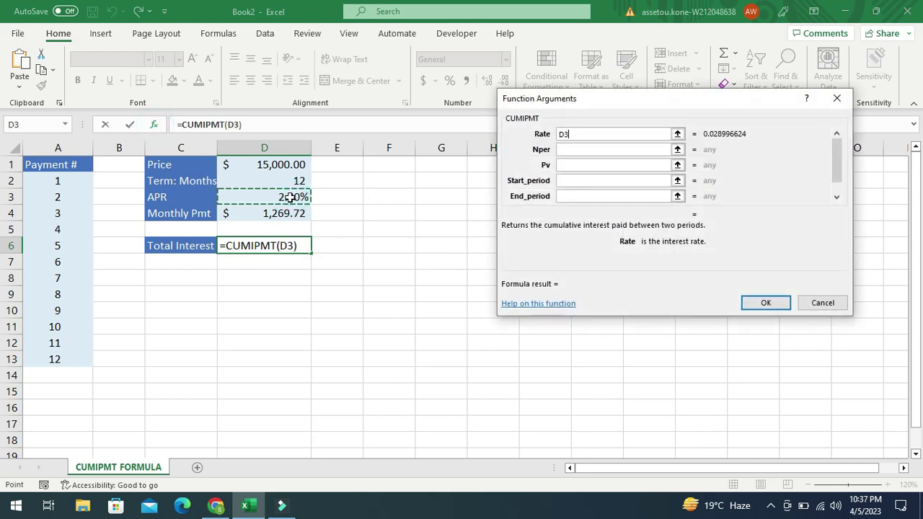
key(Tab)
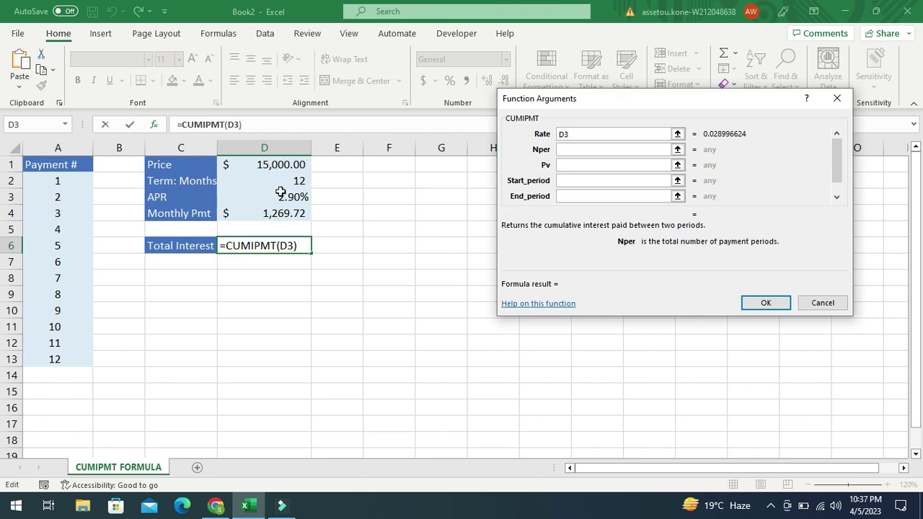
click(307, 180)
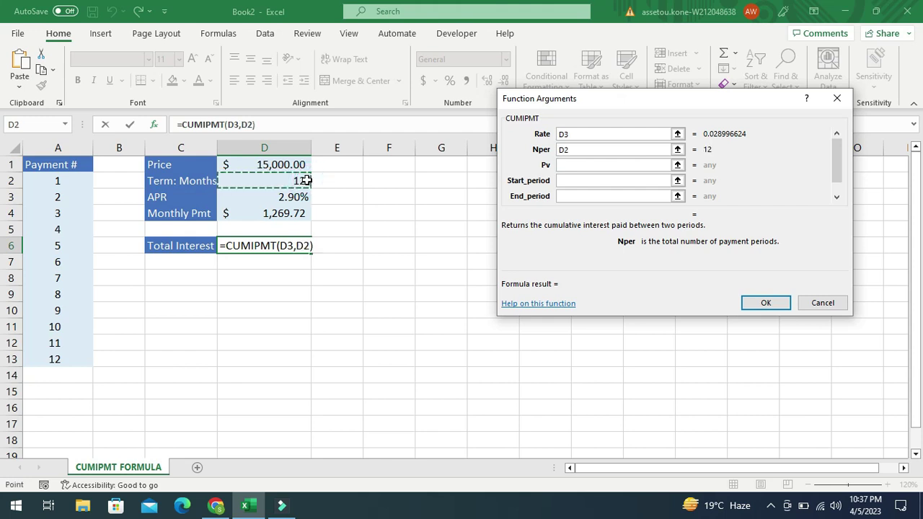
key(Tab)
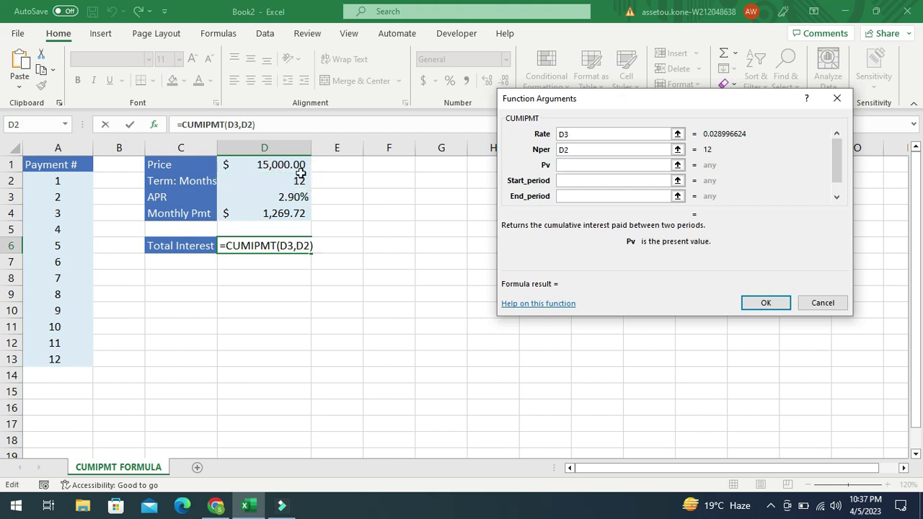
click(285, 165)
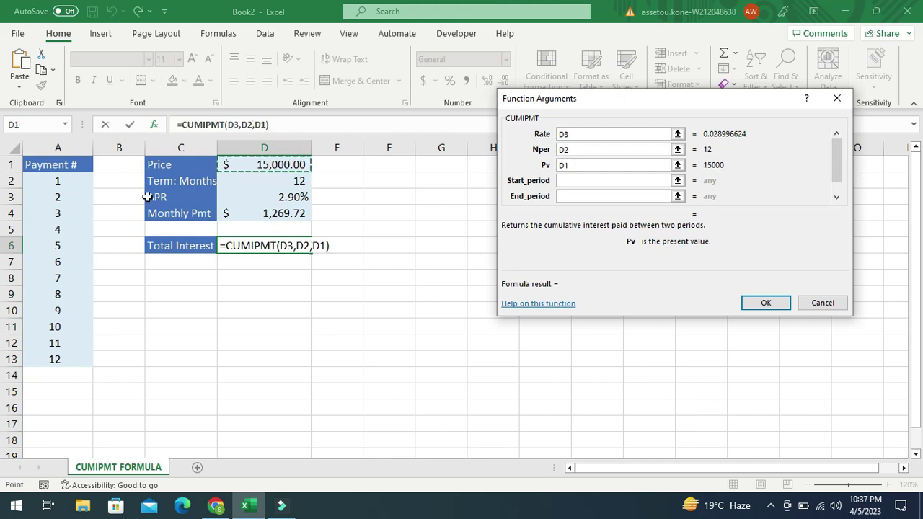
key(Tab)
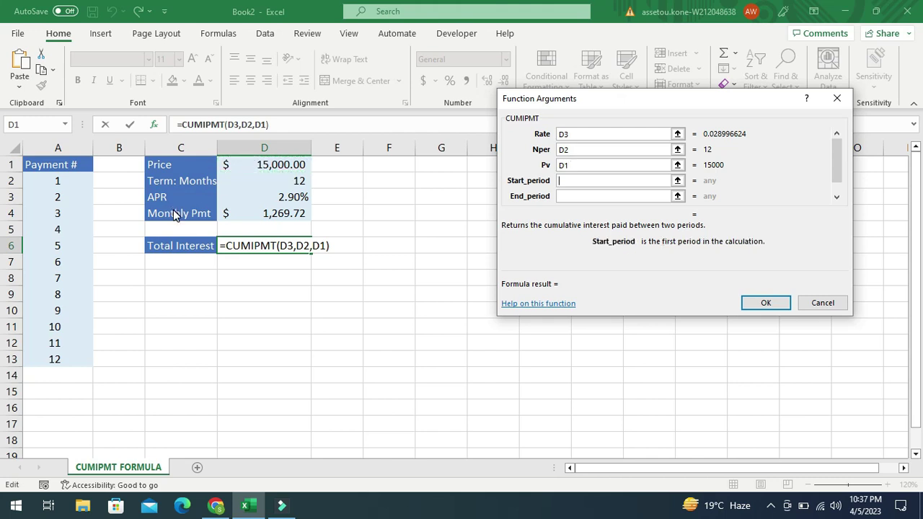
click(53, 181)
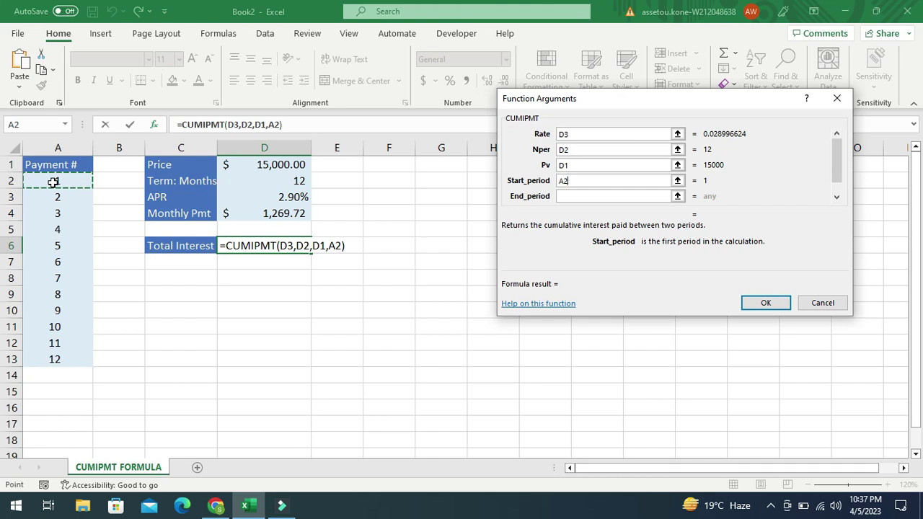
key(Tab)
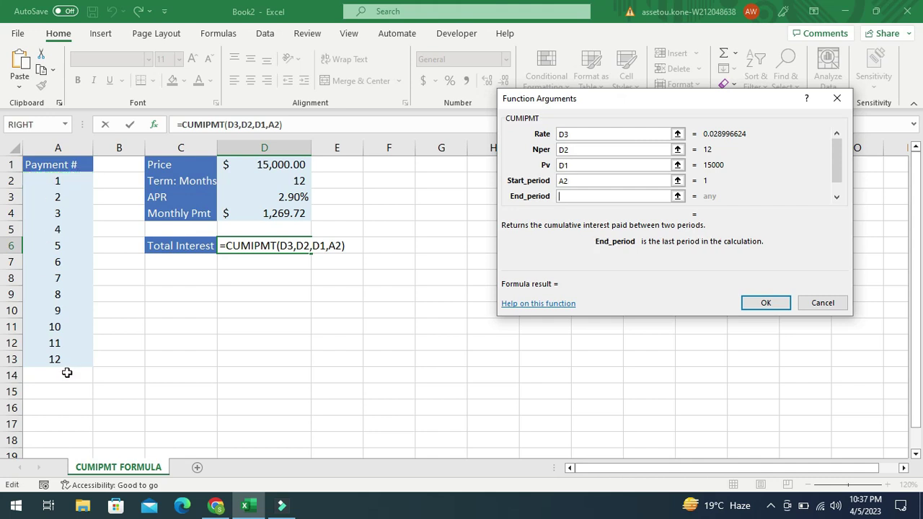
click(60, 361)
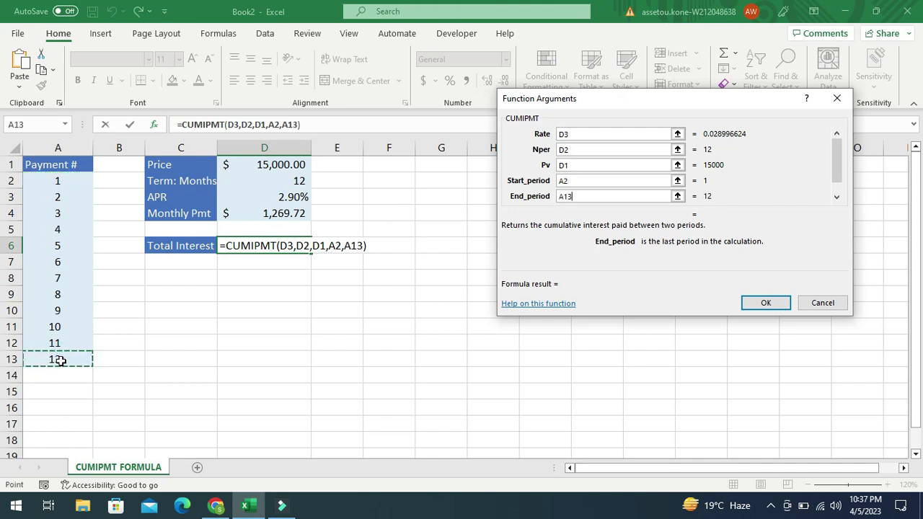
key(Tab)
text("0)
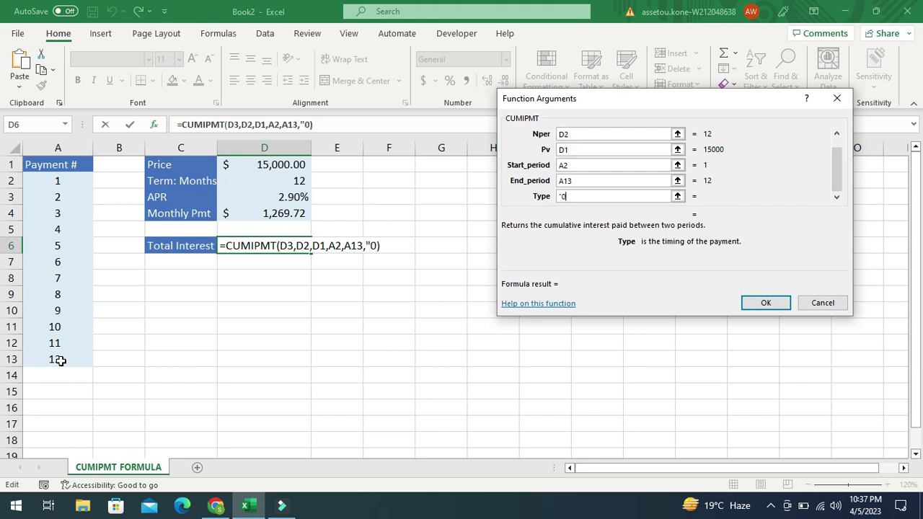
text(")
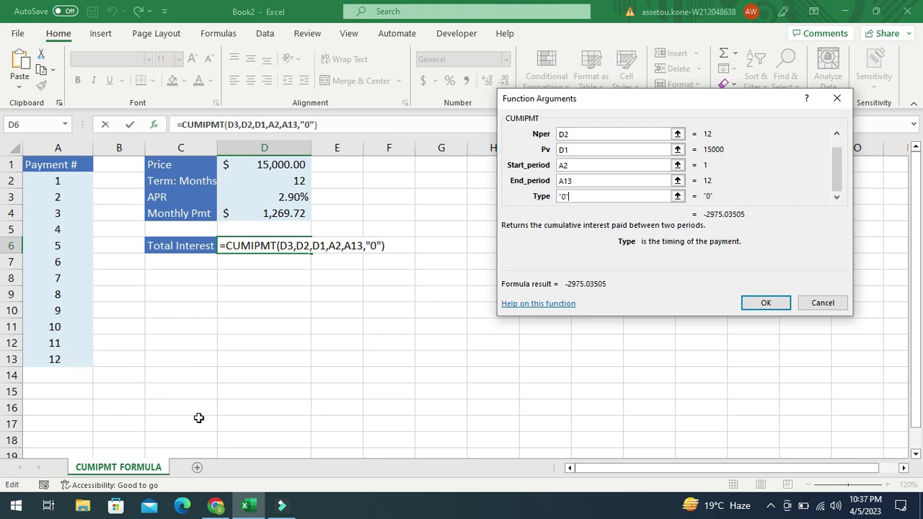
click(767, 304)
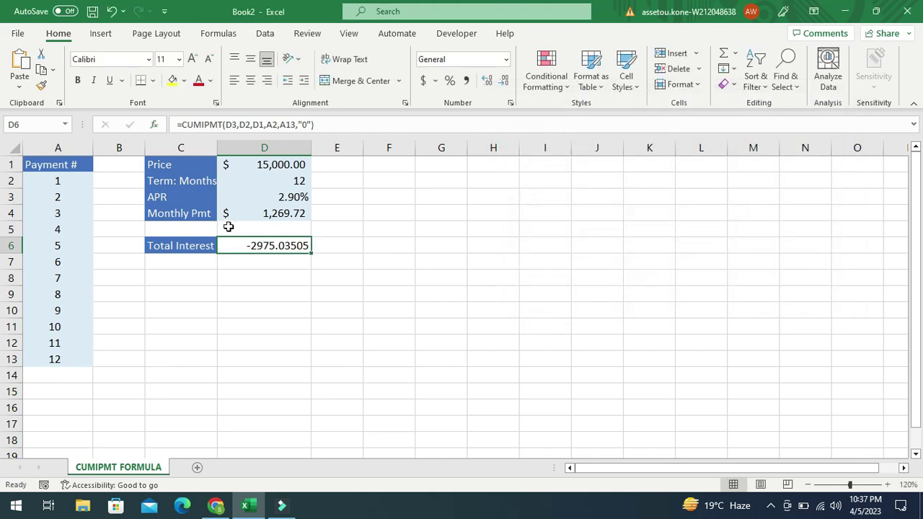
Step: Insert a minus sign before CUMIPMT in D6 so total interest reads 2975.03505
double_click(248, 245)
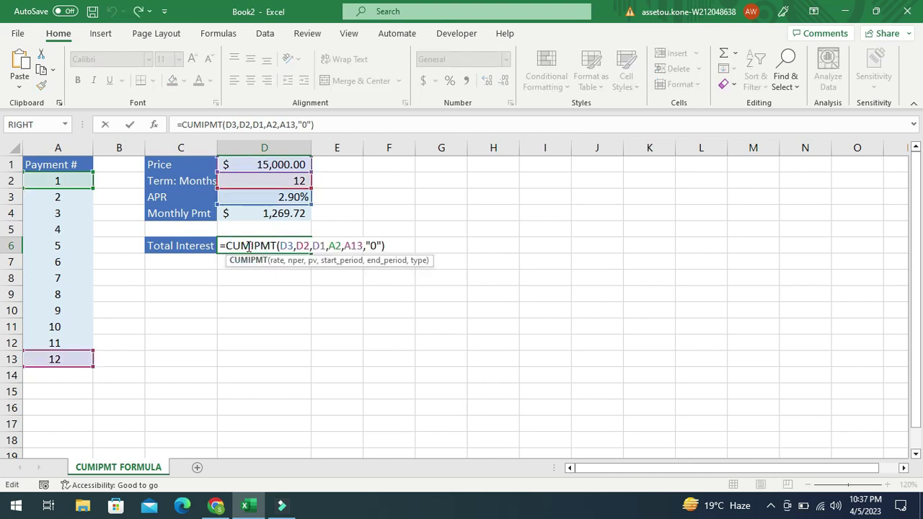
click(225, 246)
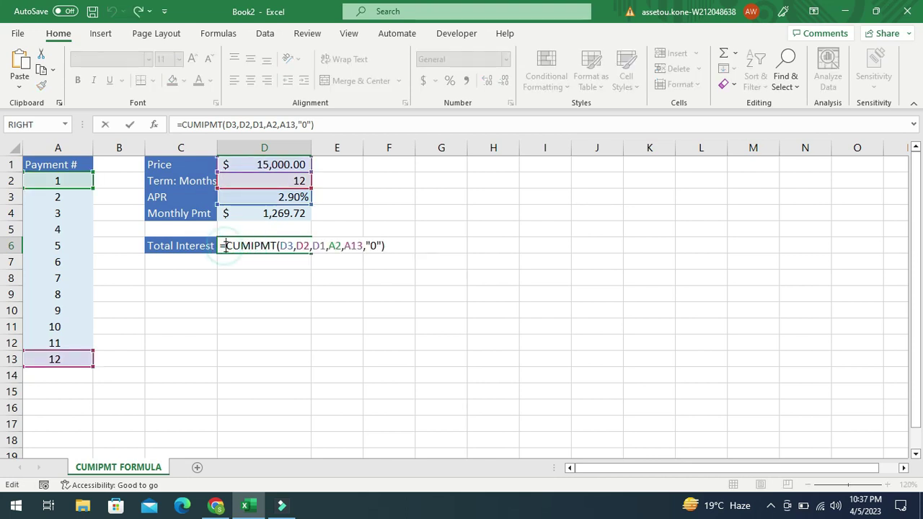
text(-)
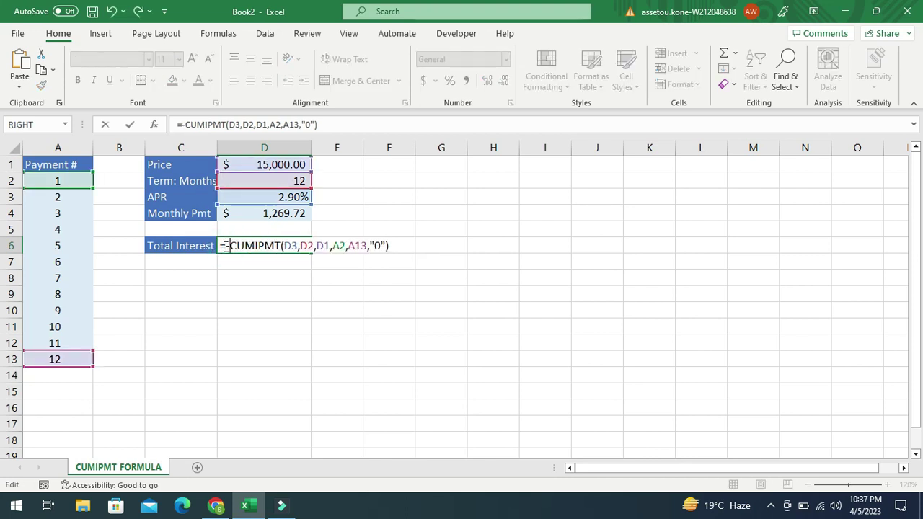
key(Return)
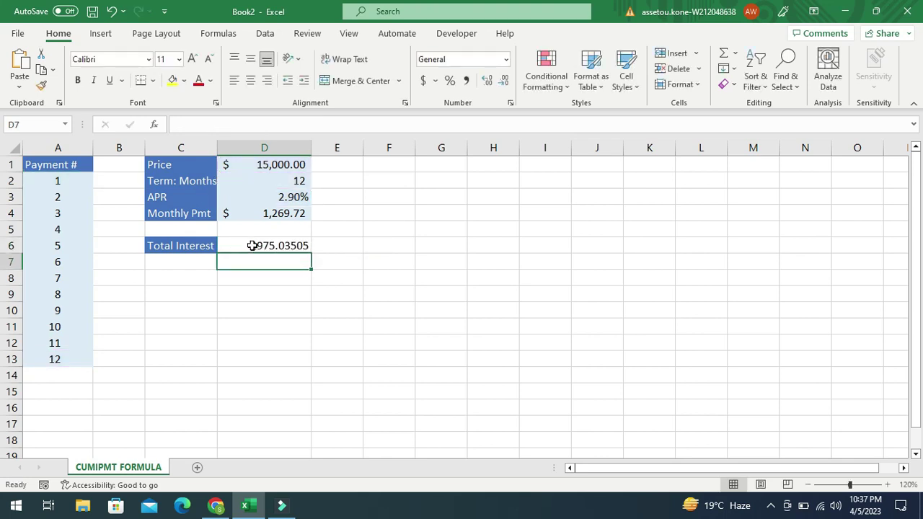
click(251, 245)
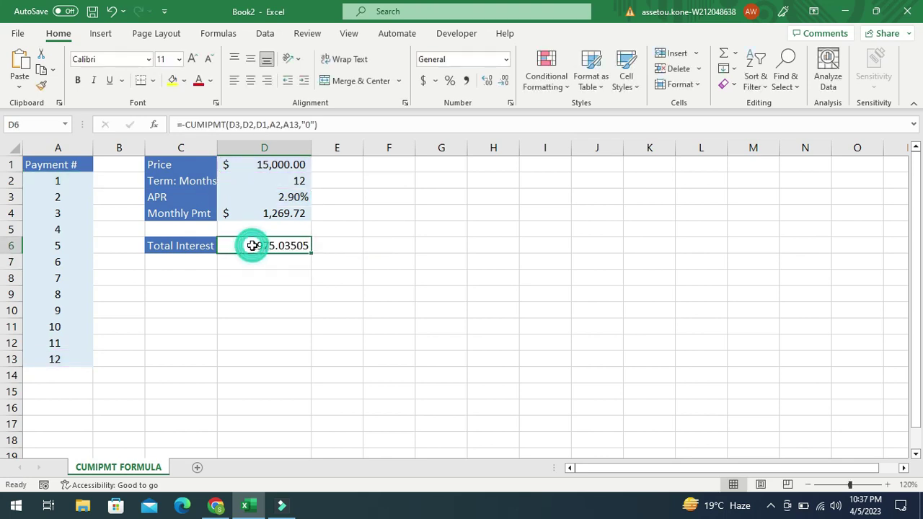
click(154, 124)
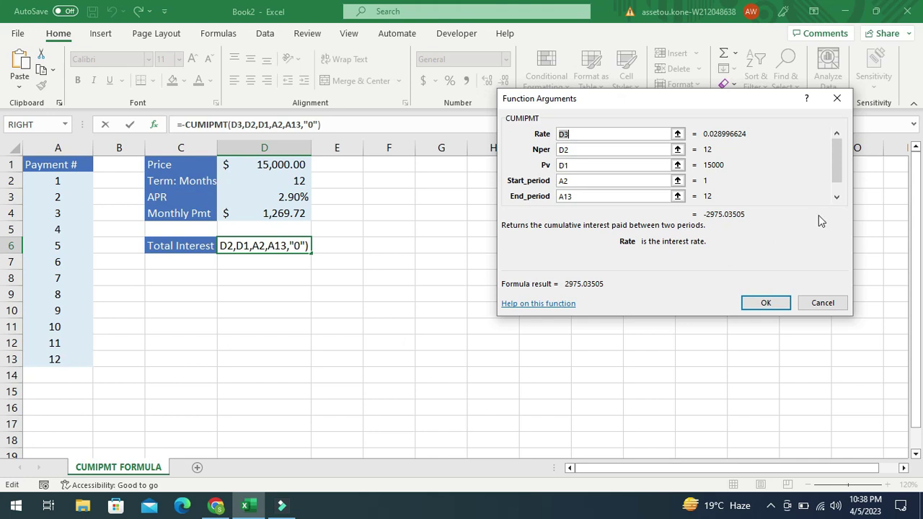
Step: Confirm the negated D6 formula in Function Arguments, keeping total interest at 2975.03505
click(836, 199)
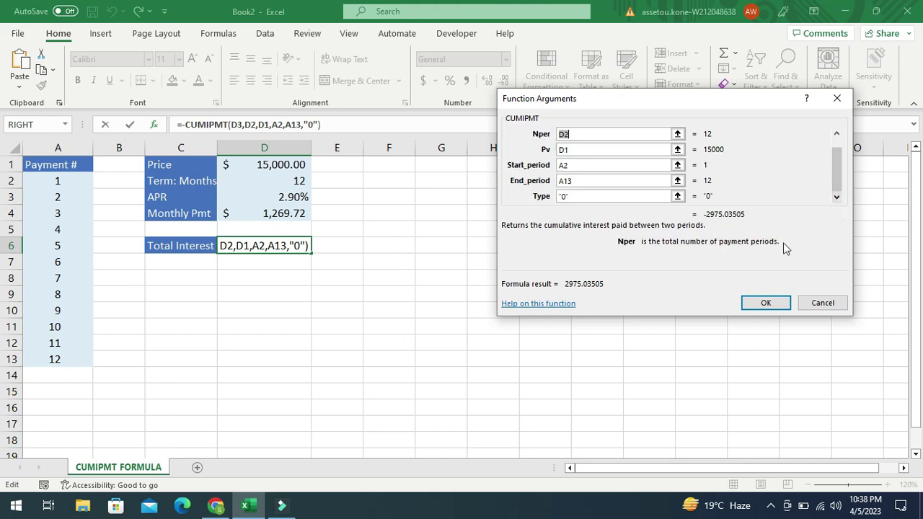
click(763, 301)
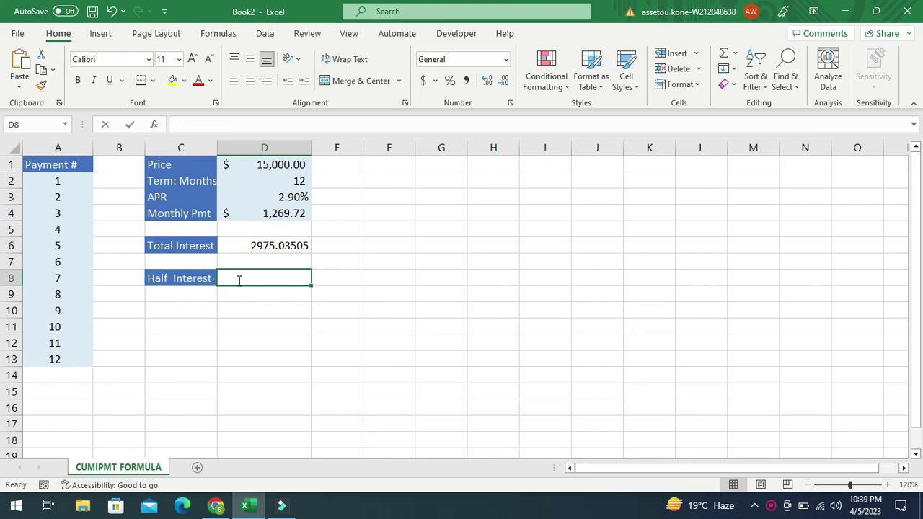
Step: Enter =CUMIPMT in D8 from the =cum suggestions and open its Function Arguments dialog
text(=)
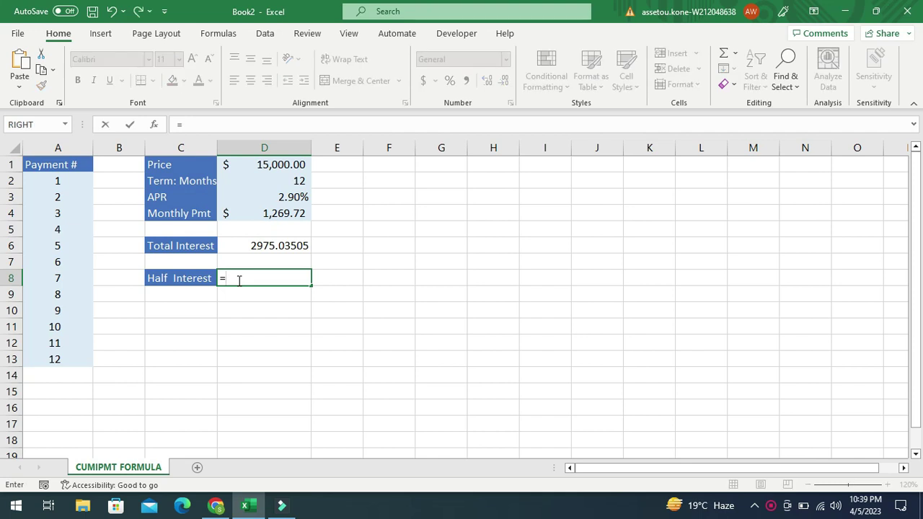
text(cu)
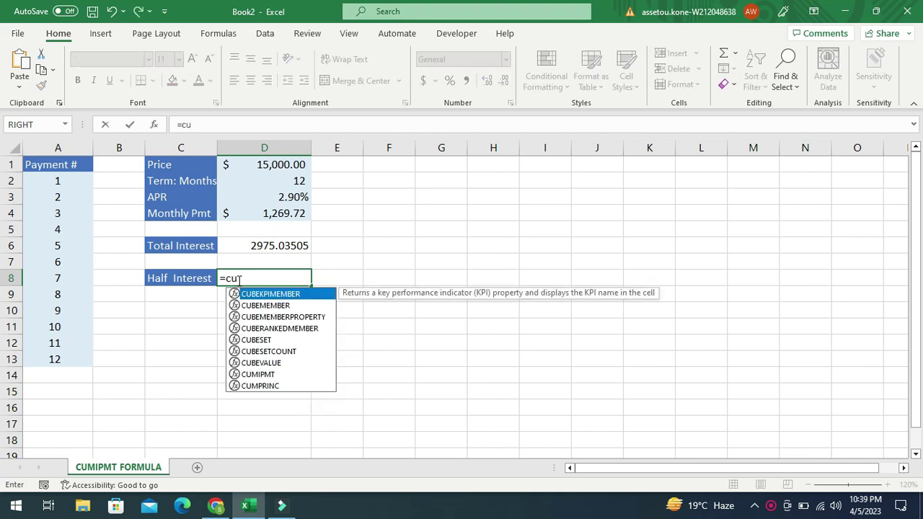
text(m)
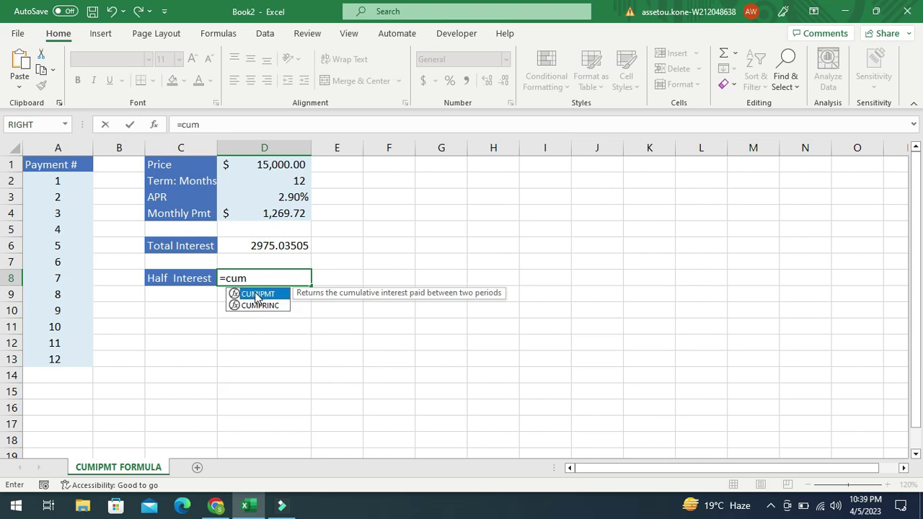
double_click(256, 294)
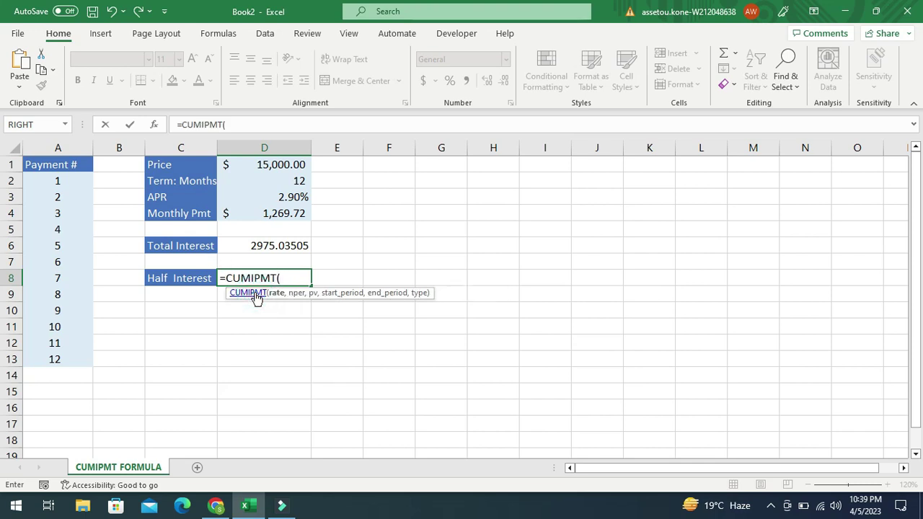
click(155, 128)
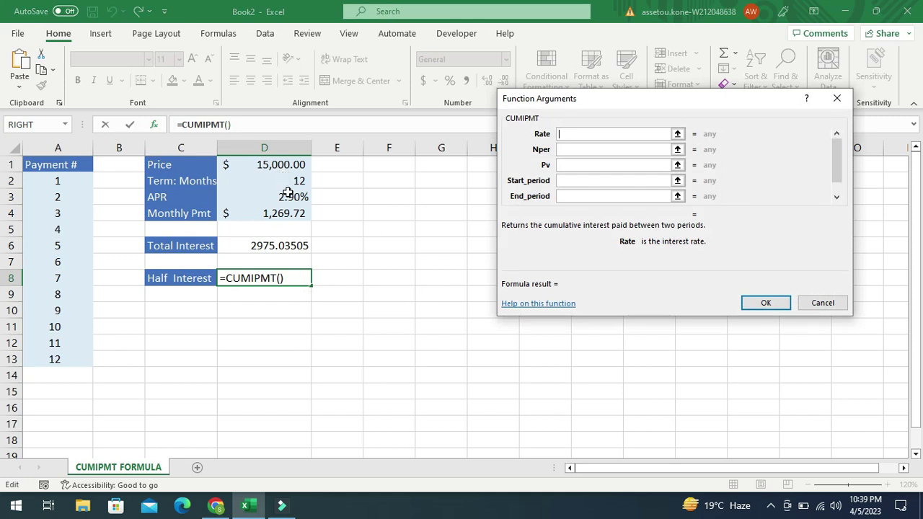
Step: Fill CUMIPMT with Rate D3, Nper D2, Pv D1, periods A2–A7 and Type "0", giving -2129.089648
click(290, 198)
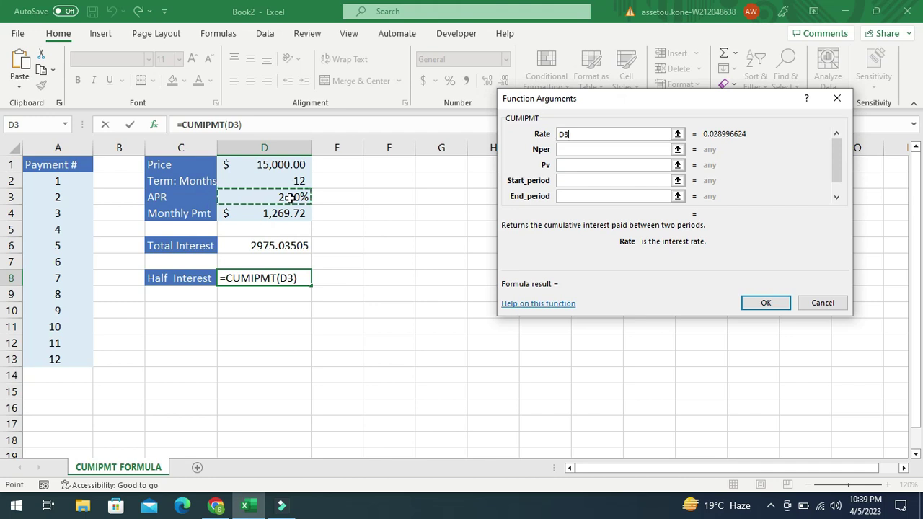
key(Tab)
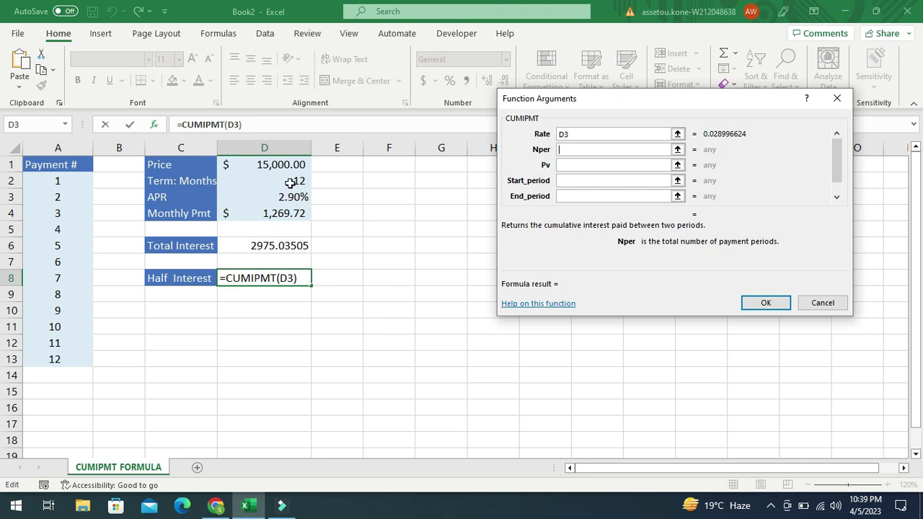
click(294, 181)
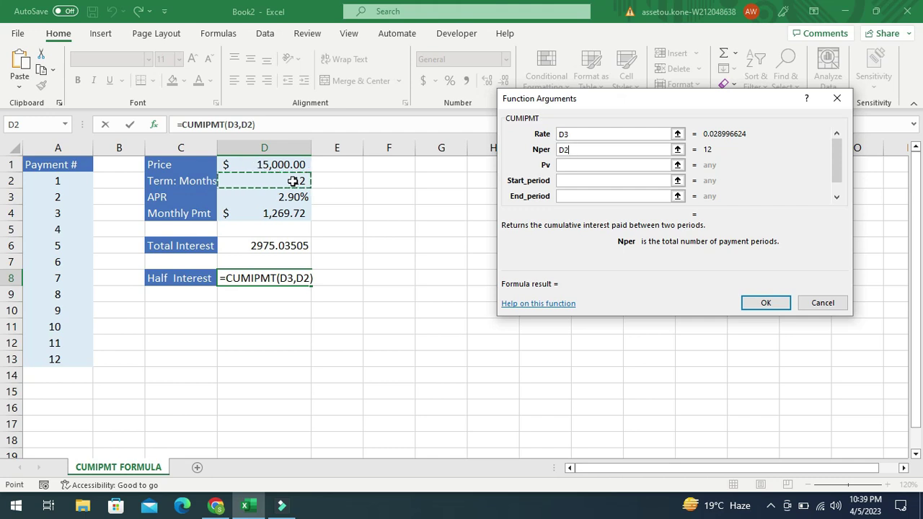
key(Tab)
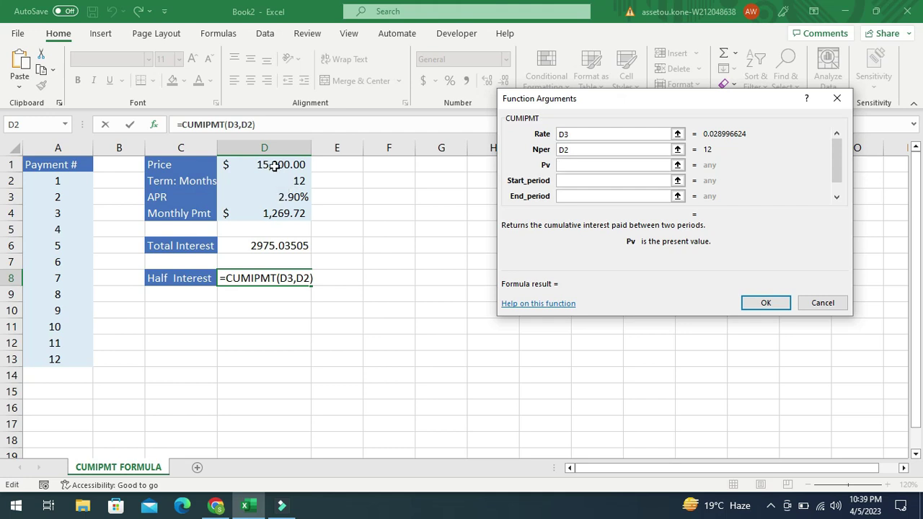
click(274, 165)
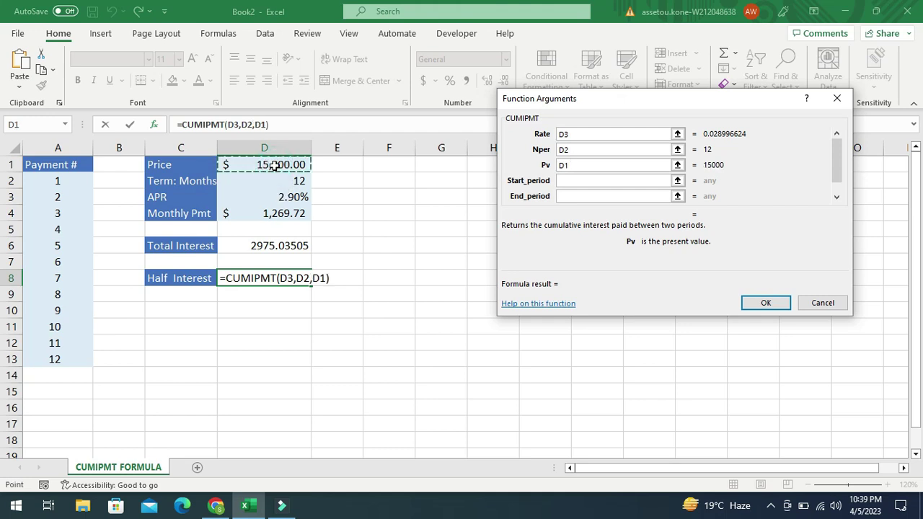
key(Tab)
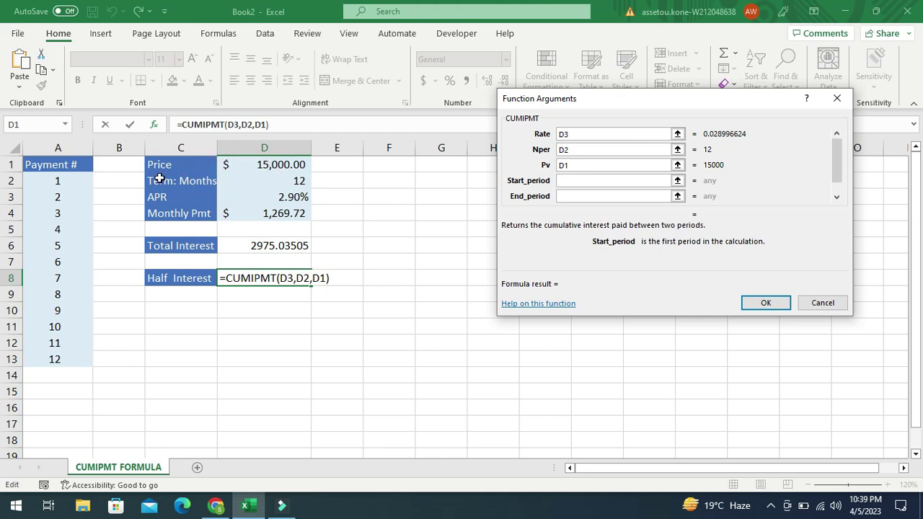
click(62, 181)
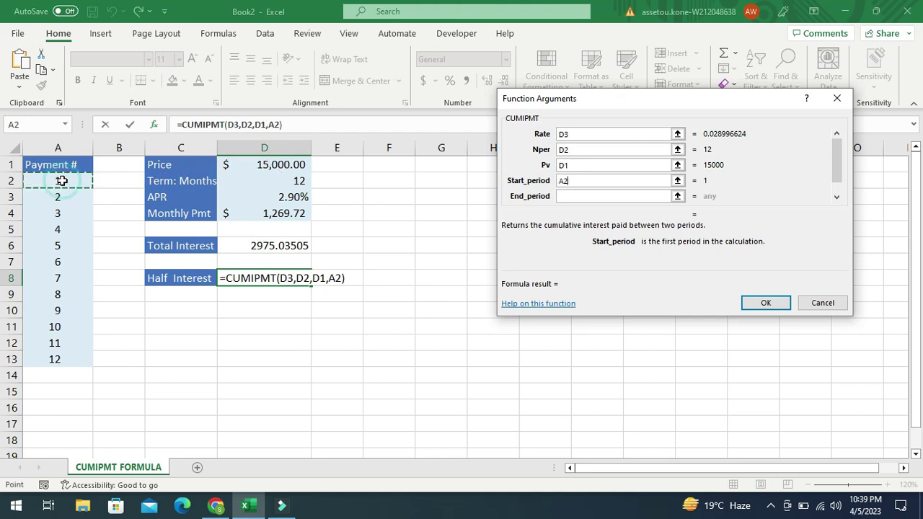
key(Tab)
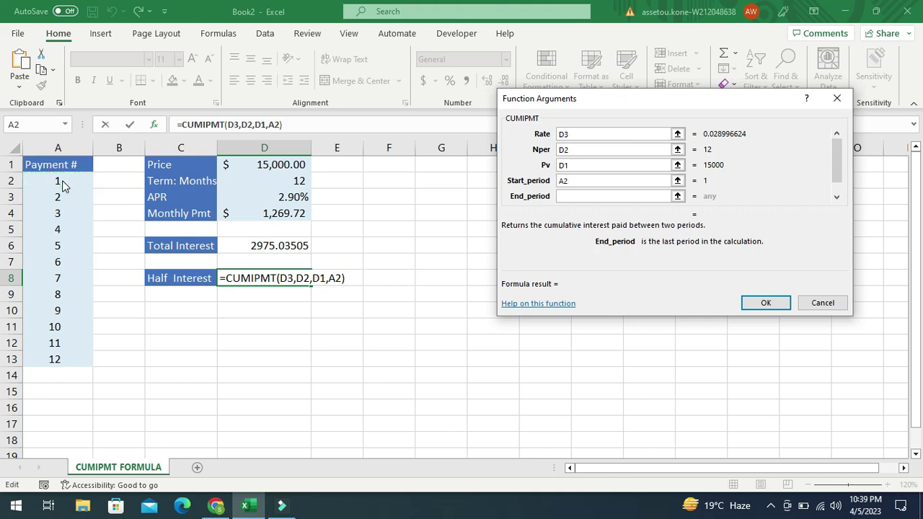
click(54, 262)
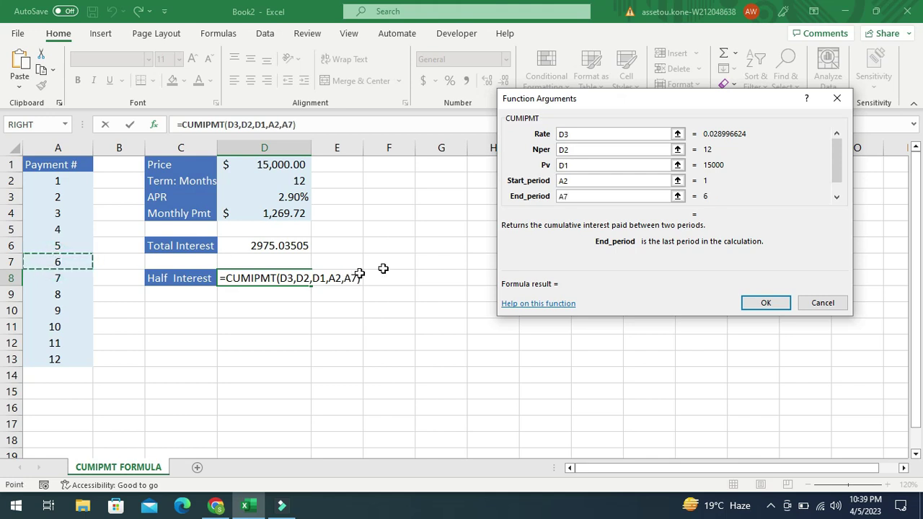
key(Tab)
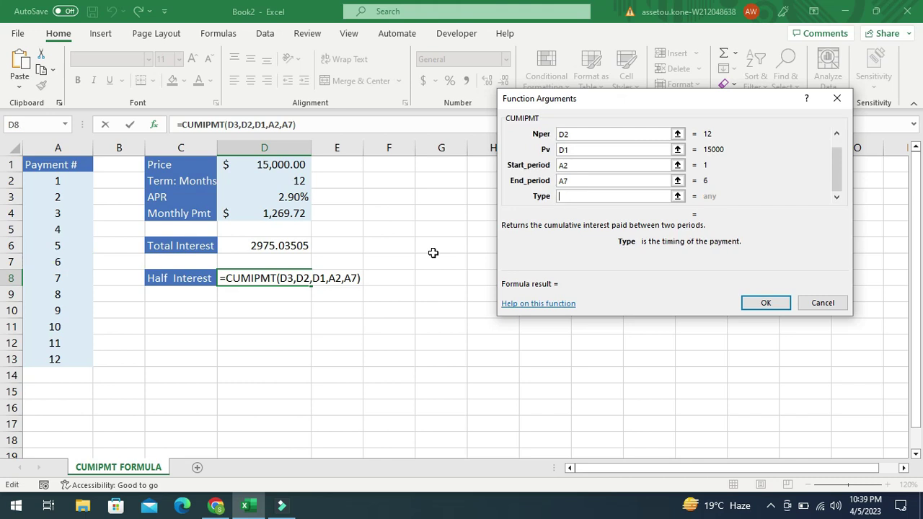
text(")
text(0)
text(")
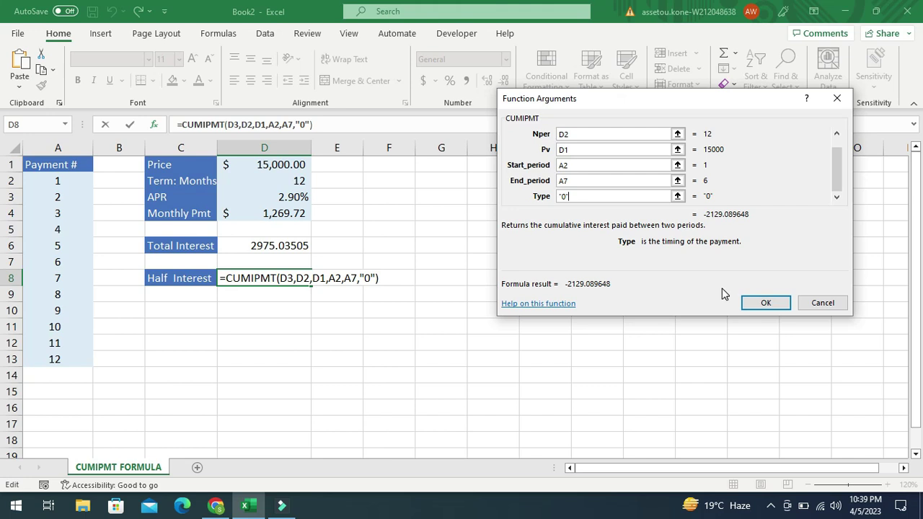
click(757, 301)
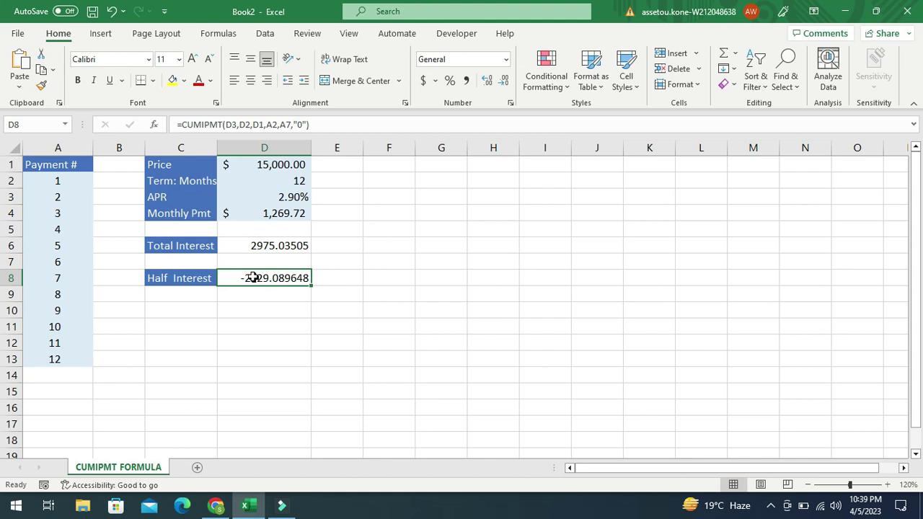
Step: Insert a minus sign after the = in D8 so half interest reads 2129.089648
double_click(253, 278)
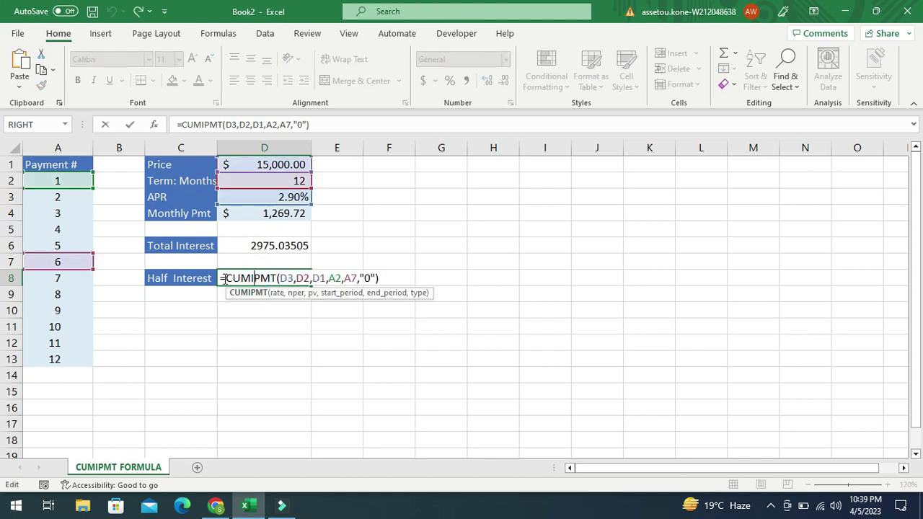
click(224, 278)
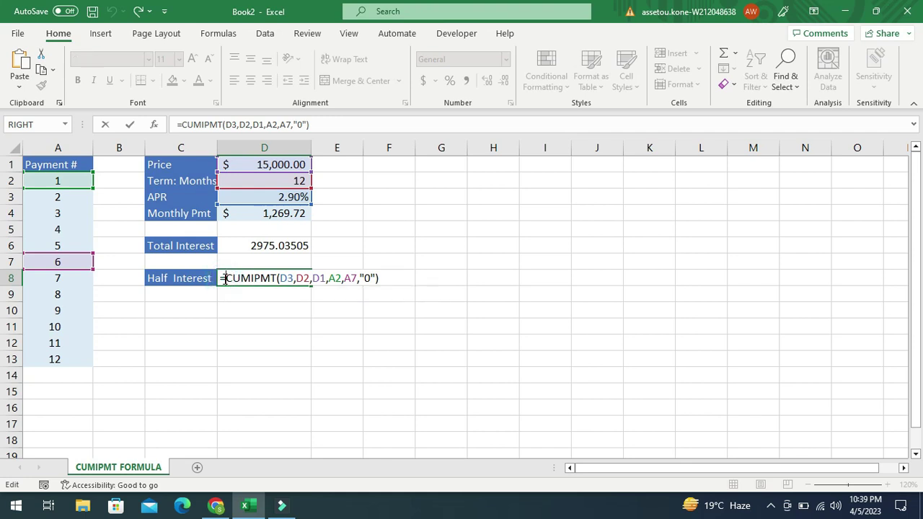
text(-)
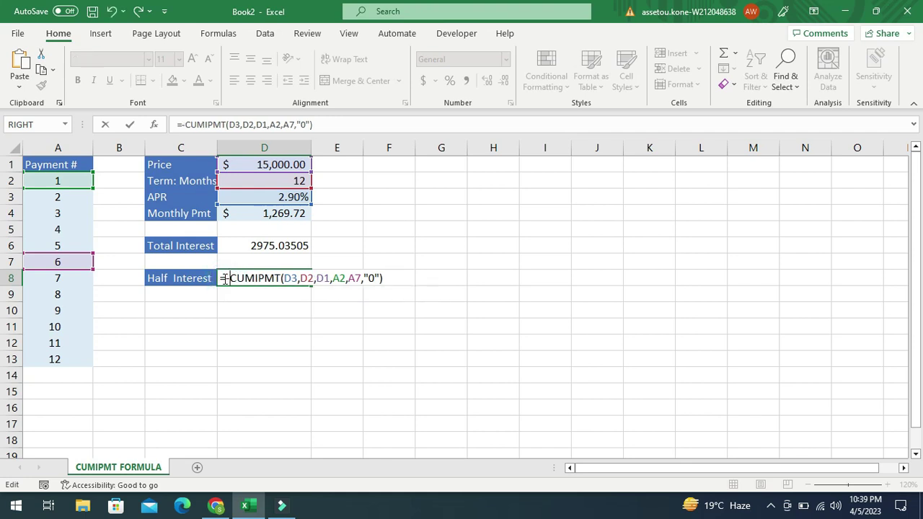
key(Return)
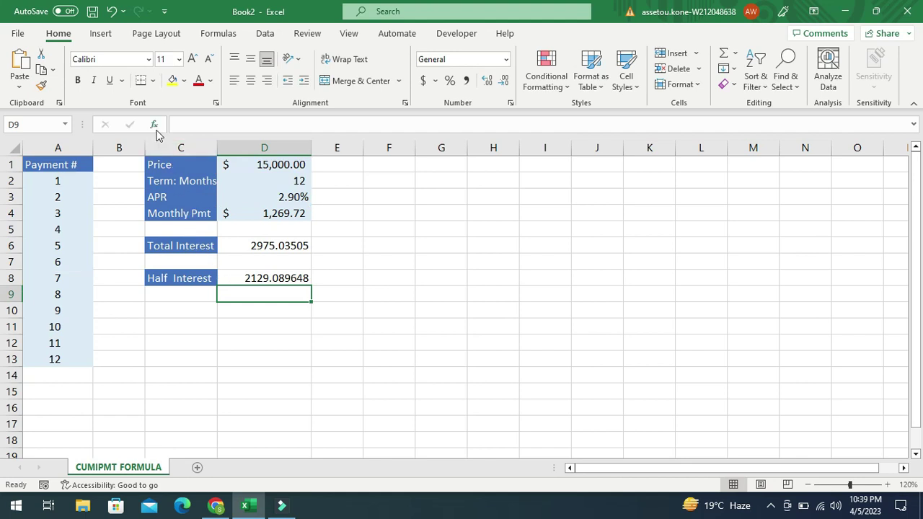
click(245, 277)
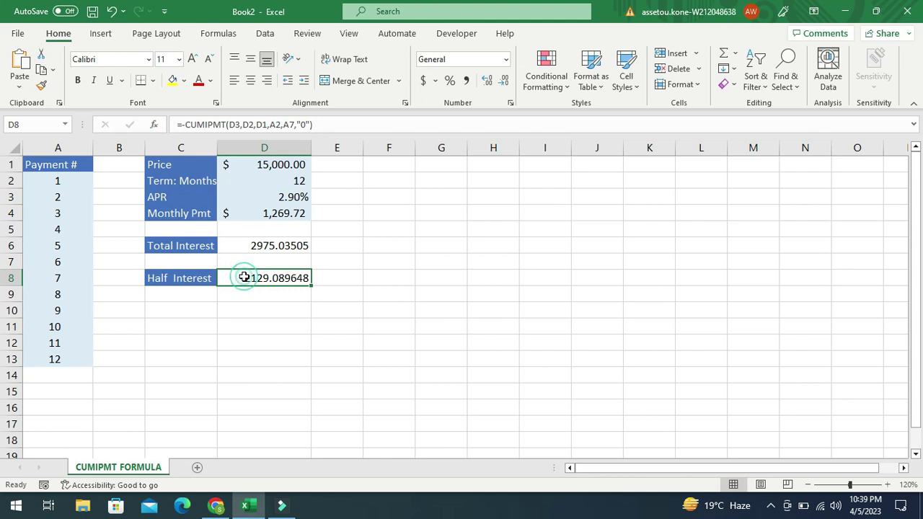
click(154, 125)
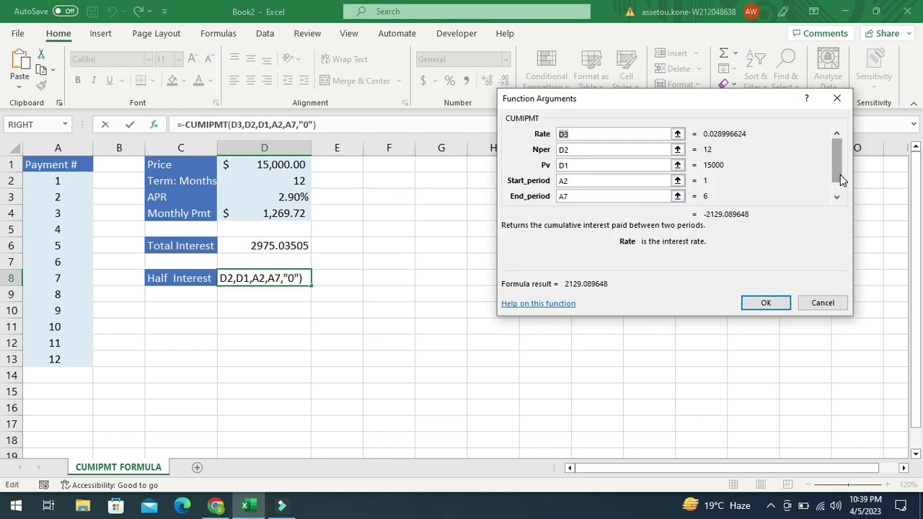
drag(841, 180, 846, 209)
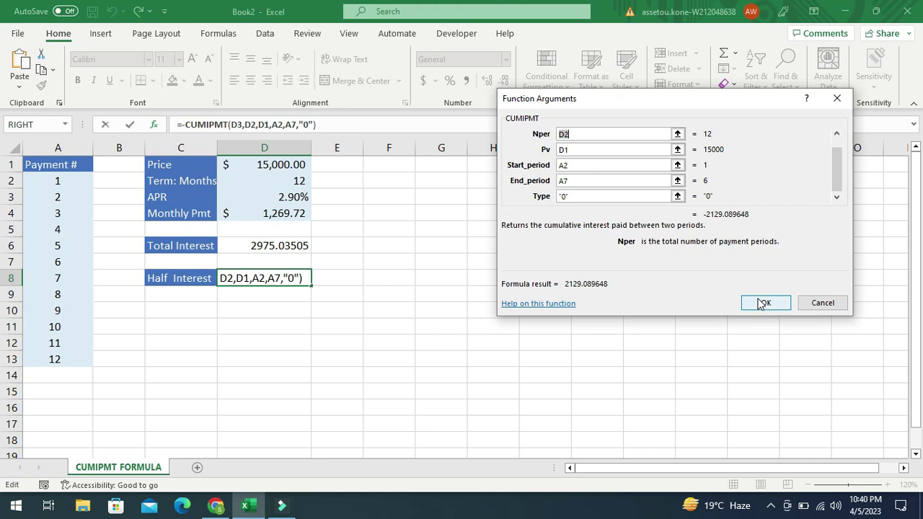
click(760, 302)
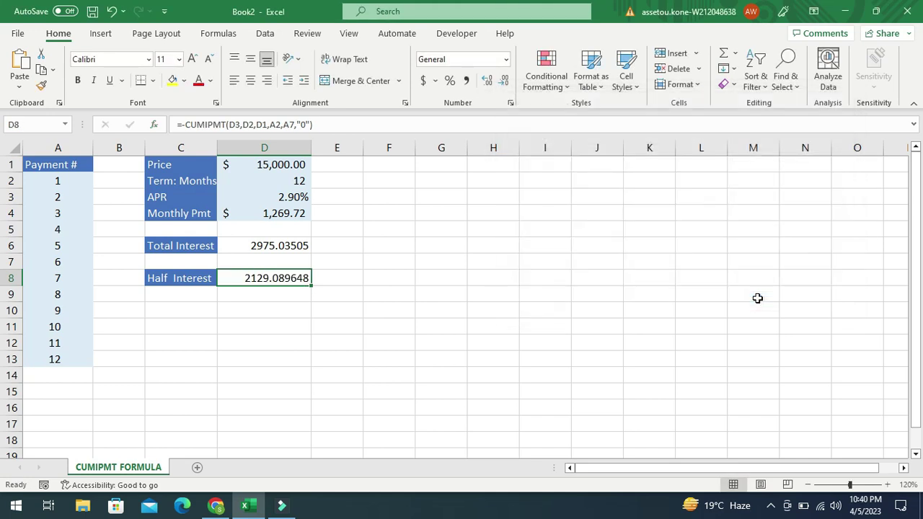